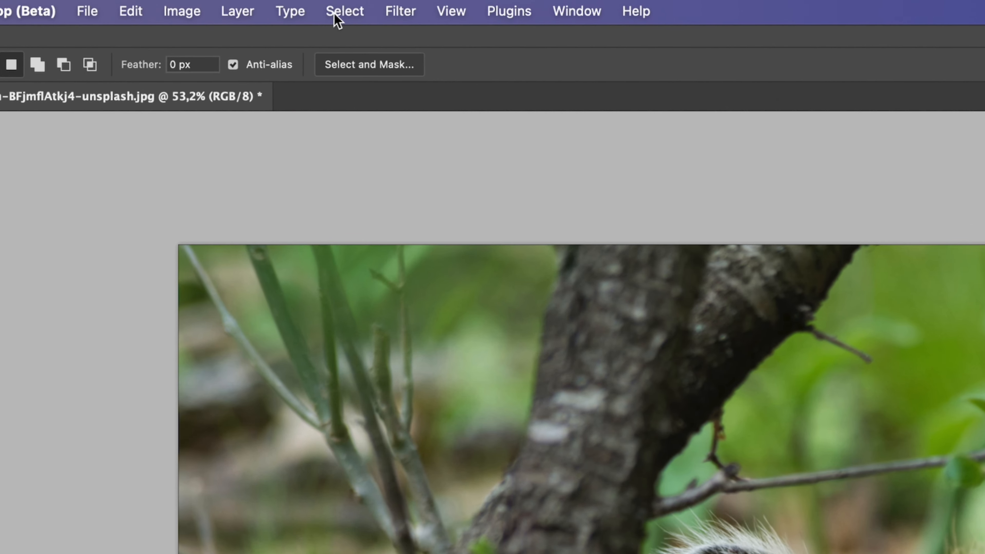
Step: Select the raccoon automatically as the subject and invert the selection to cover the background
click(258, 9)
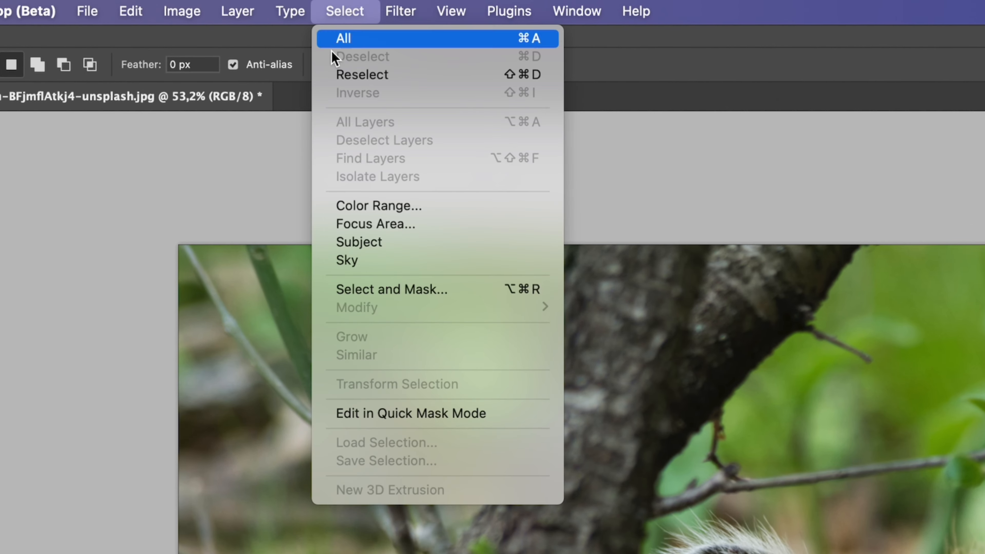
click(391, 242)
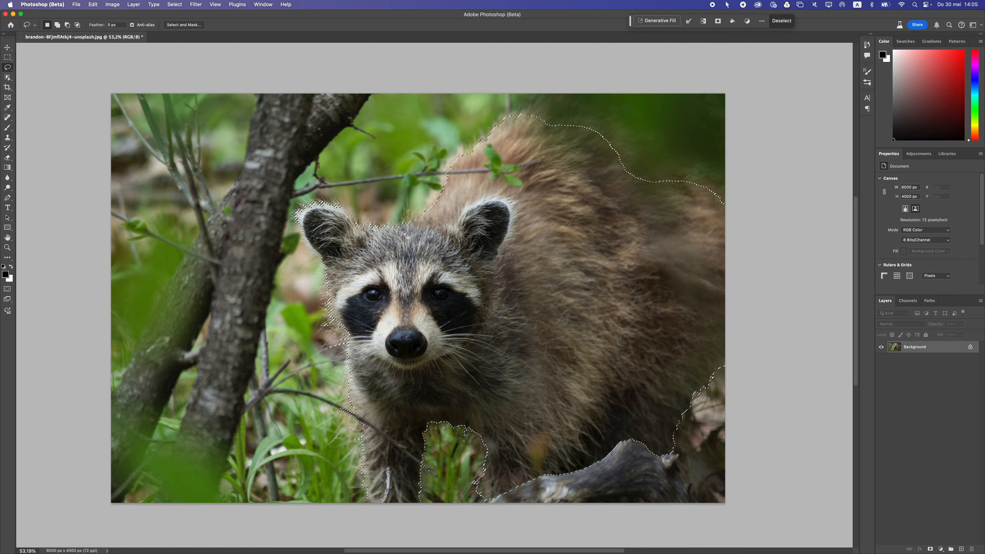
key(shift+super+i)
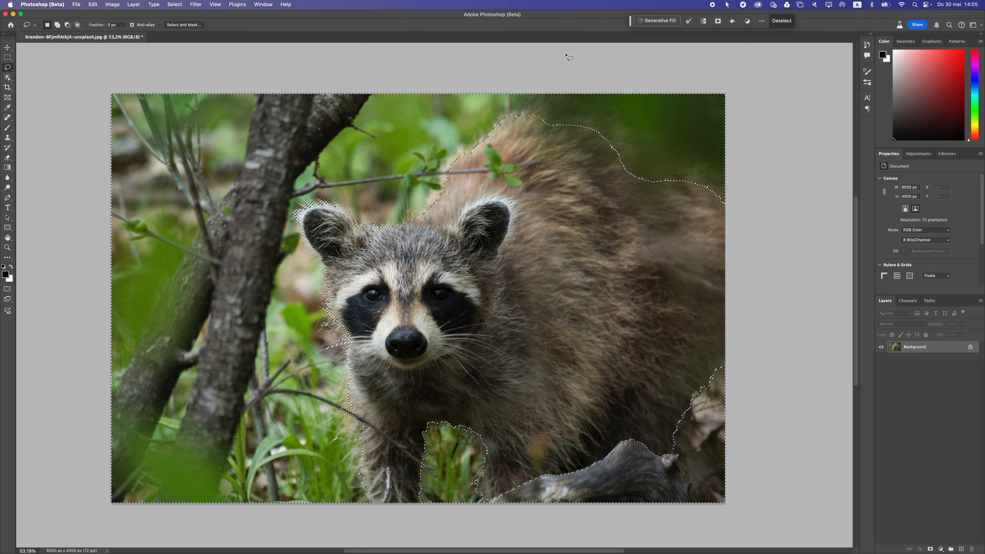
Step: Fill the selected background with Generative Fill using the prompt "moody color tones"
drag(631, 21, 398, 73)
click(424, 72)
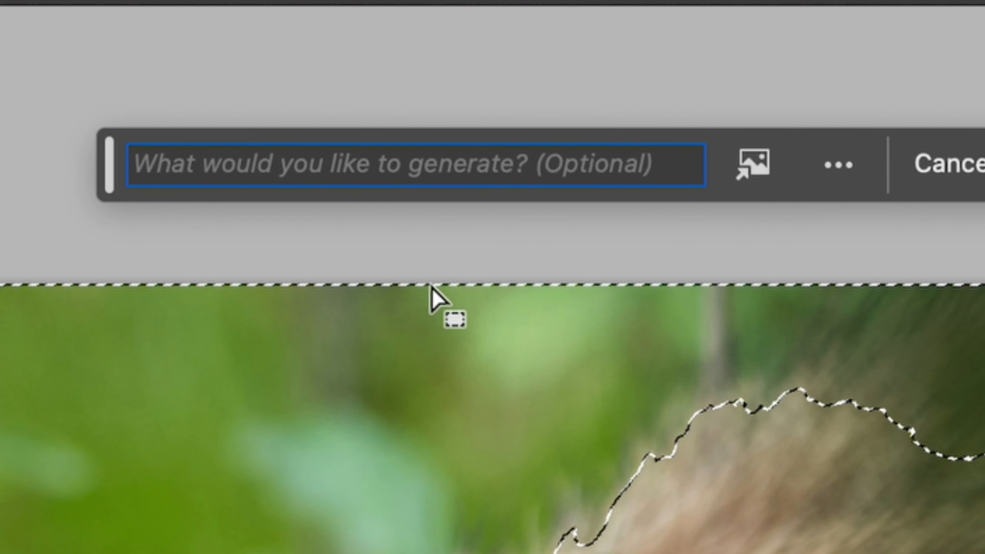
text(moody color tones)
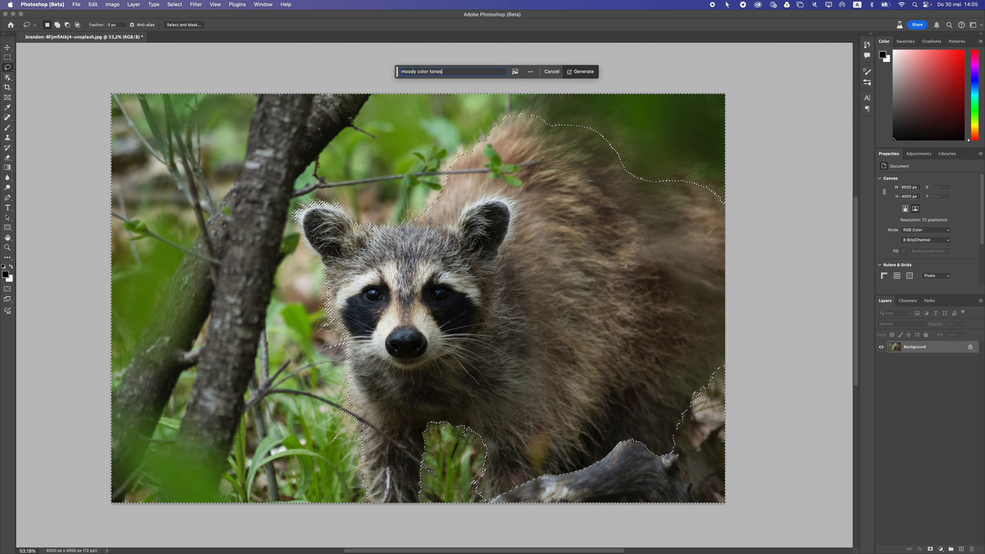
key(Return)
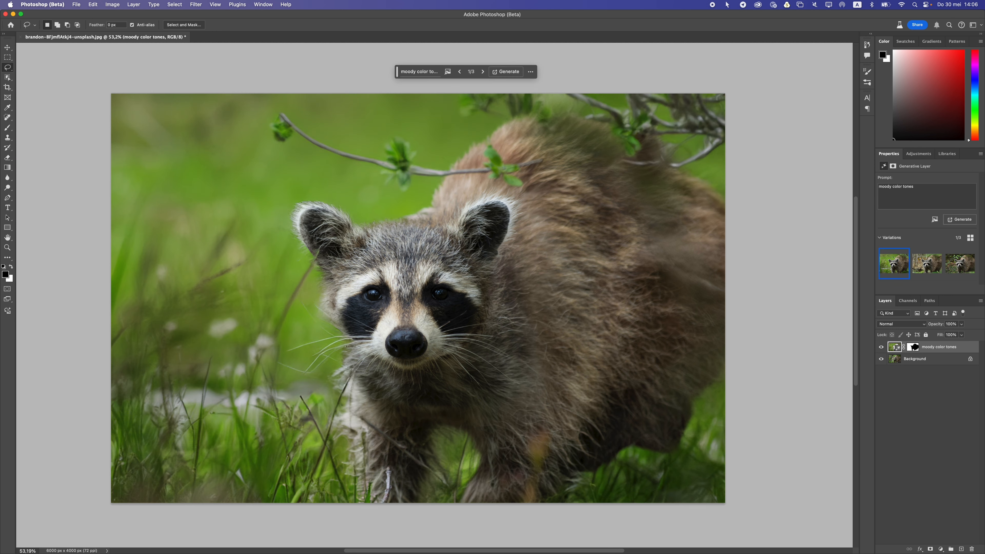
Step: Apply the third "moody color tones" variation and compare it with the original photo by toggling the generated layer's visibility
click(927, 264)
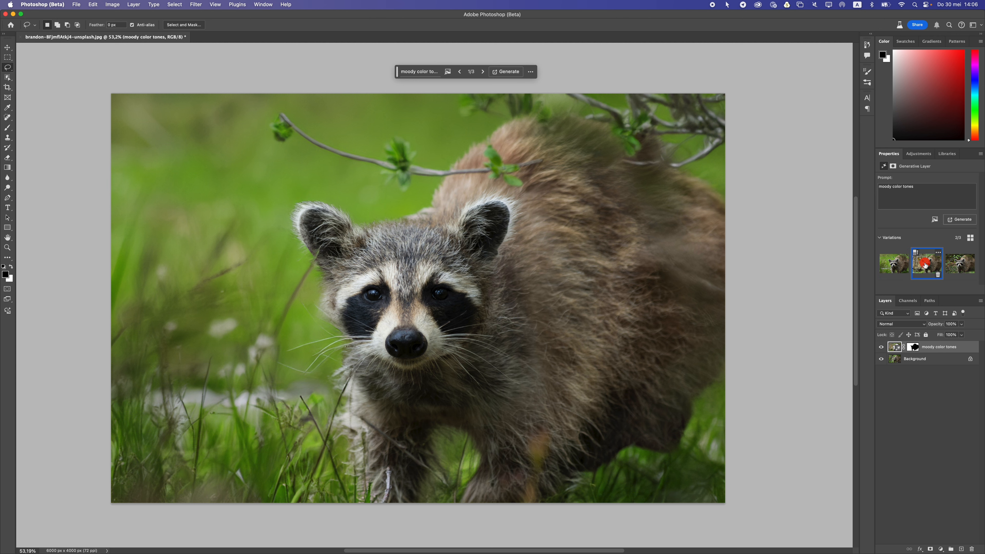
click(957, 264)
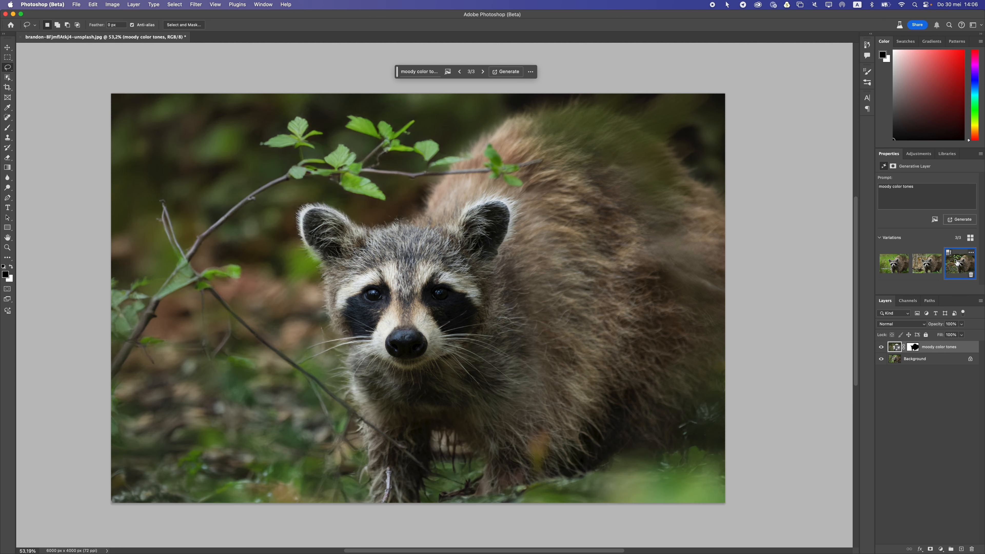
click(880, 347)
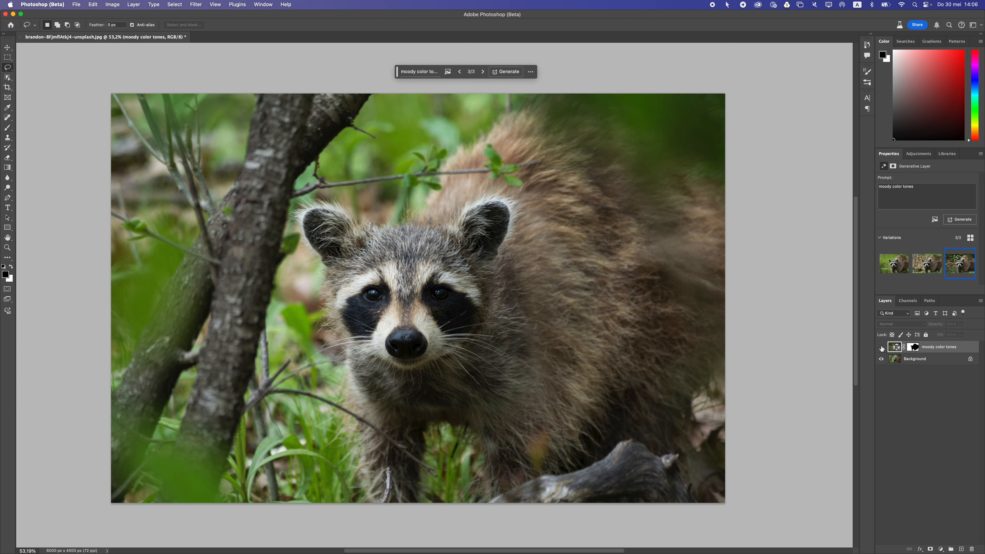
click(880, 348)
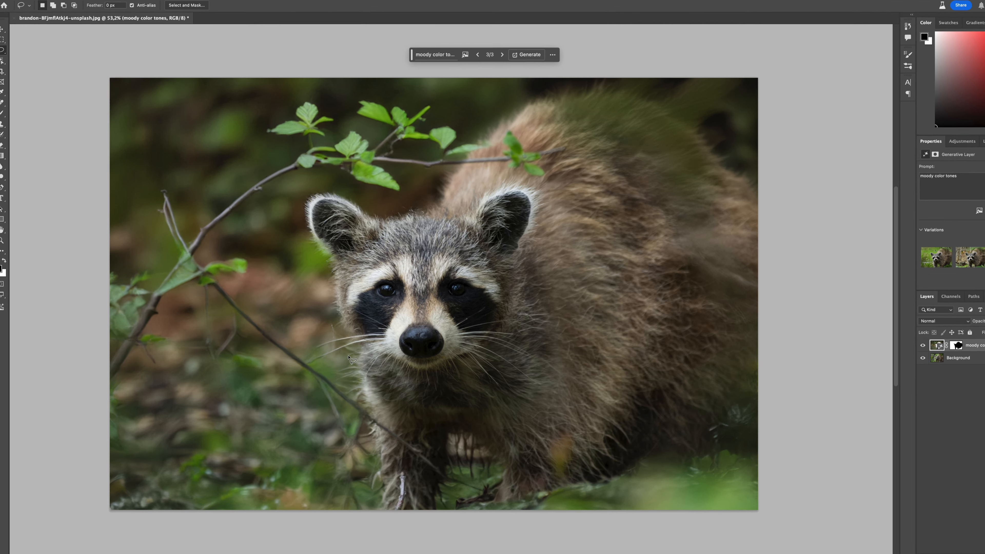
Step: Lasso the whole background area to the left of the raccoon, from the image's top edge to its bottom edge
mouse_move(338, 347)
mouse_down()
mouse_move(291, 239)
mouse_move(305, 130)
mouse_up()
mouse_move(344, 70)
mouse_down()
mouse_move(89, 29)
mouse_move(58, 535)
mouse_up()
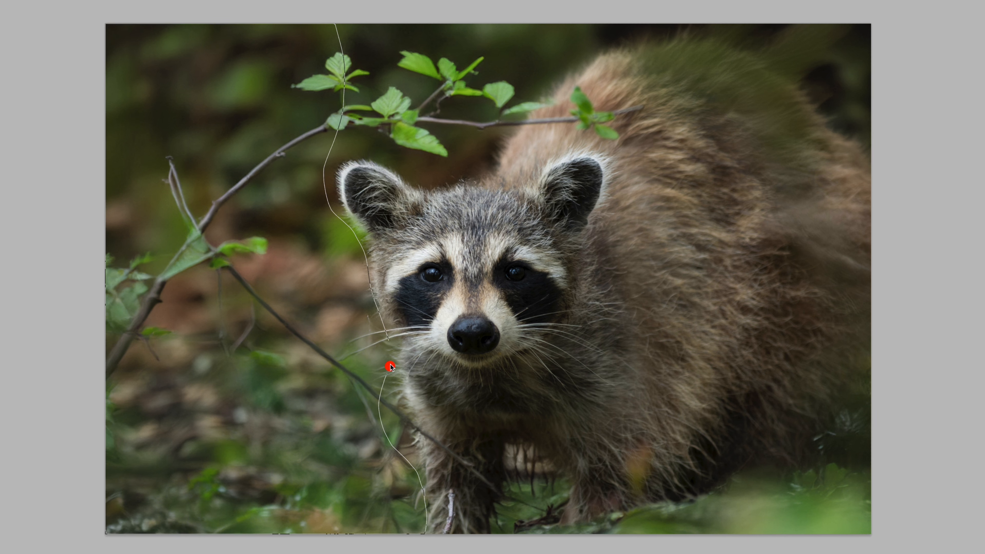
drag(389, 337, 389, 338)
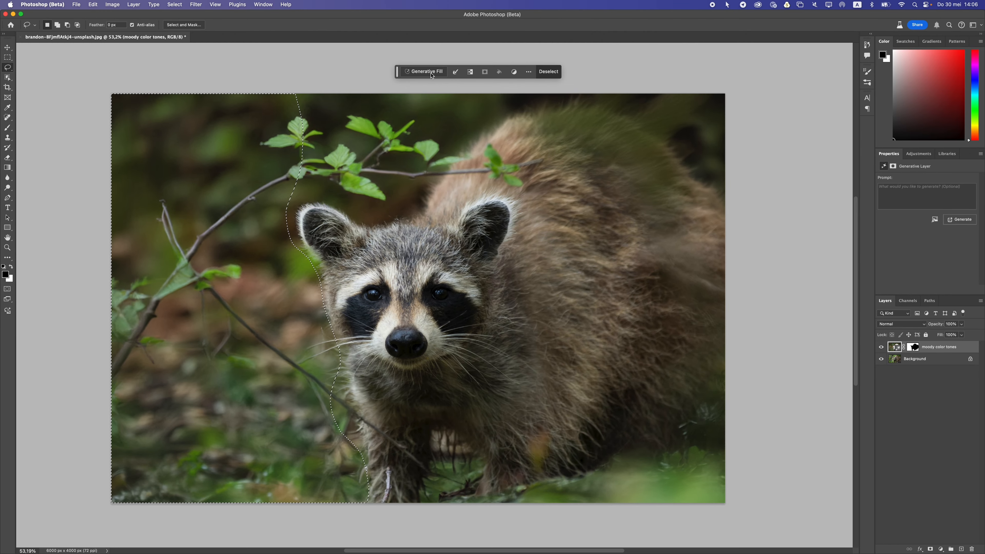
Step: Fill the selected area beside the raccoon with Generative Fill using the prompt "green bushes"
click(427, 72)
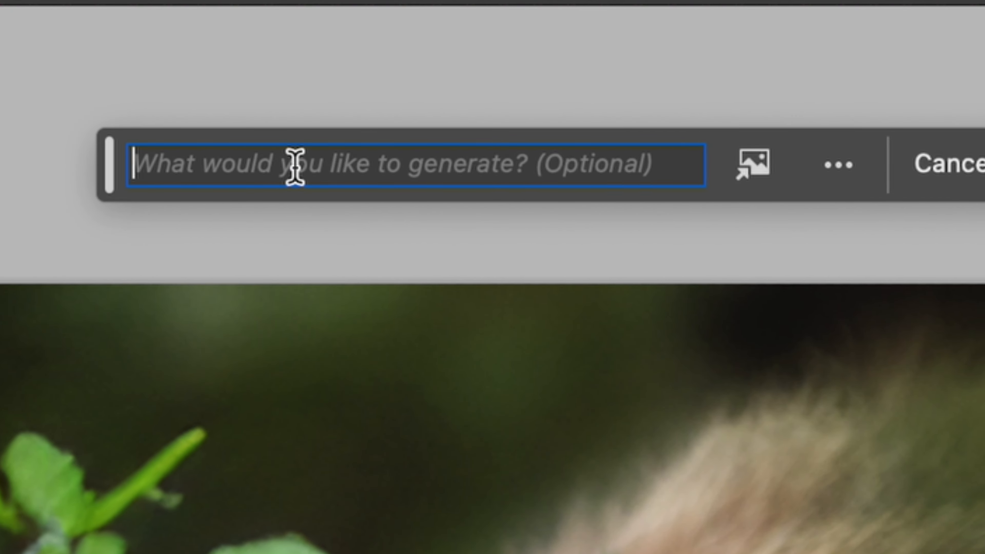
text(green)
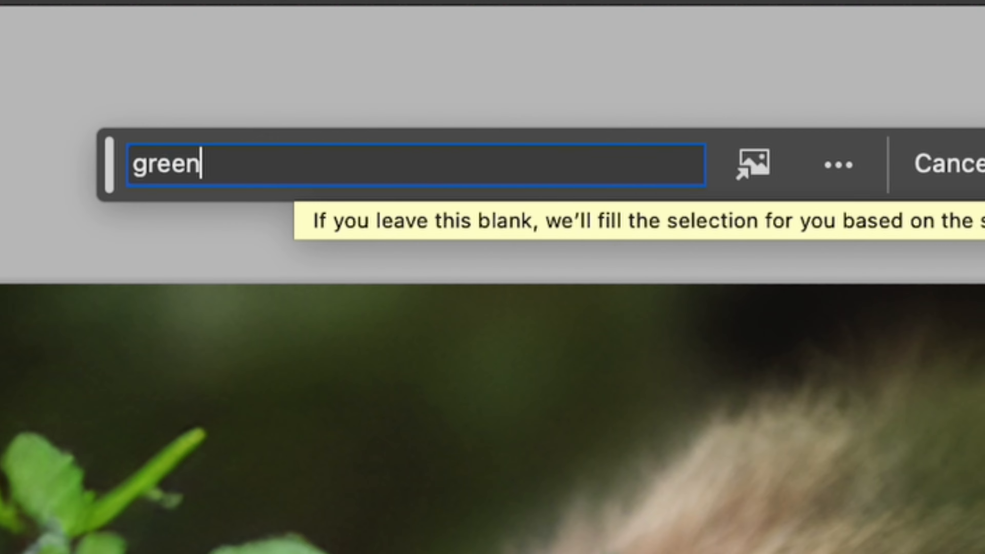
text( brushe)
key(BackSpace)
key(BackSpace)
key(BackSpace)
key(BackSpace)
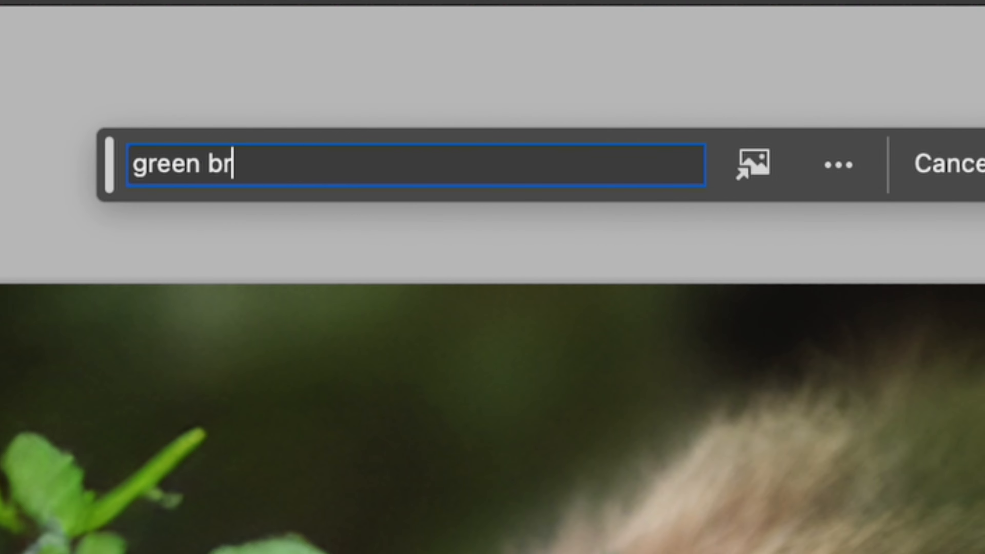
key(BackSpace)
text(ushes)
key(Return)
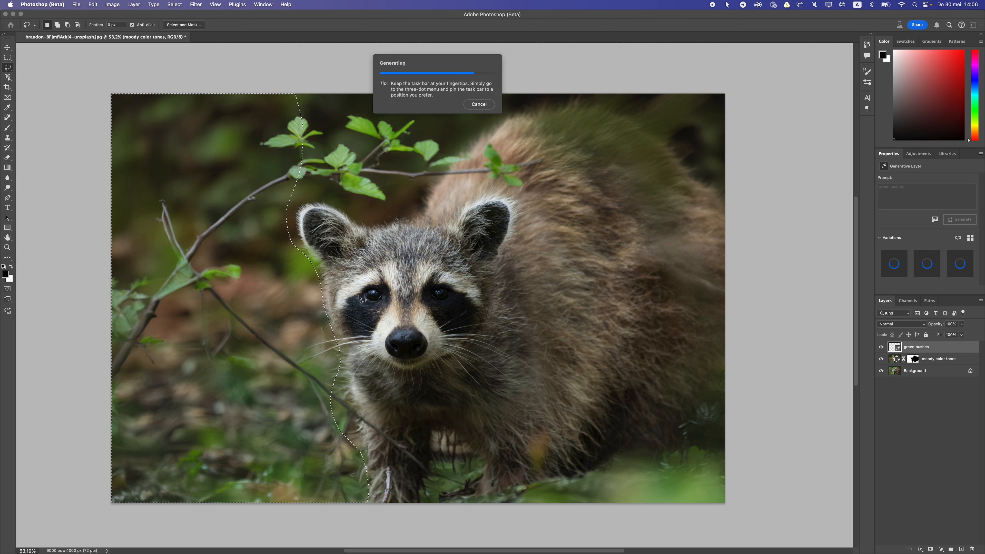
Step: Compare the "green bushes" variations, keep the first one, and toggle its layer off and on to check the change
scroll(361, 299, up, 5)
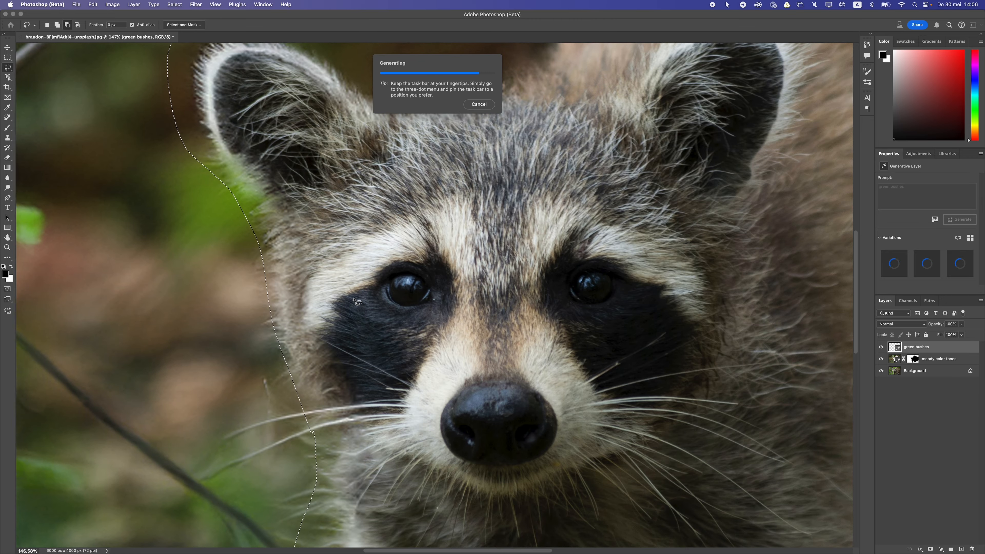
key(super+0)
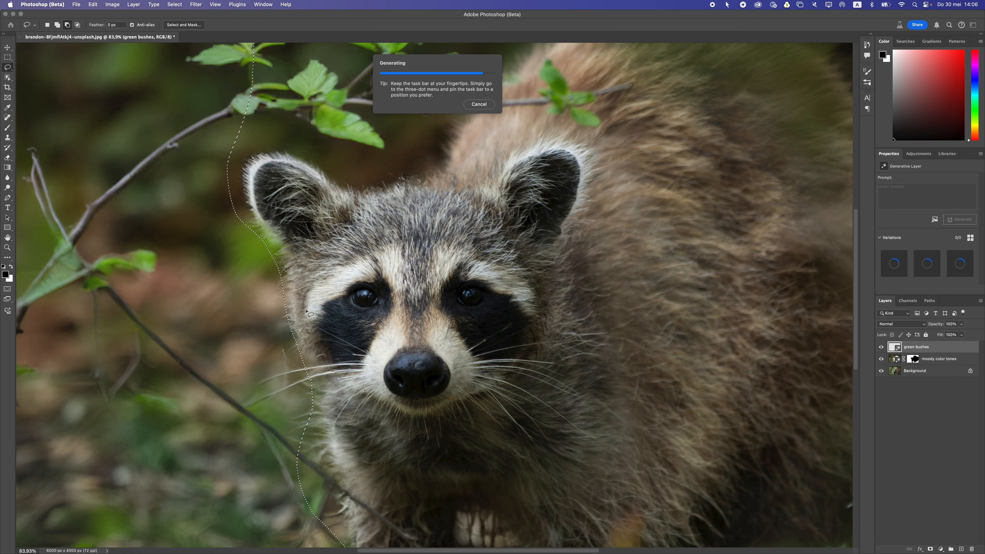
scroll(80, 225, down, 5)
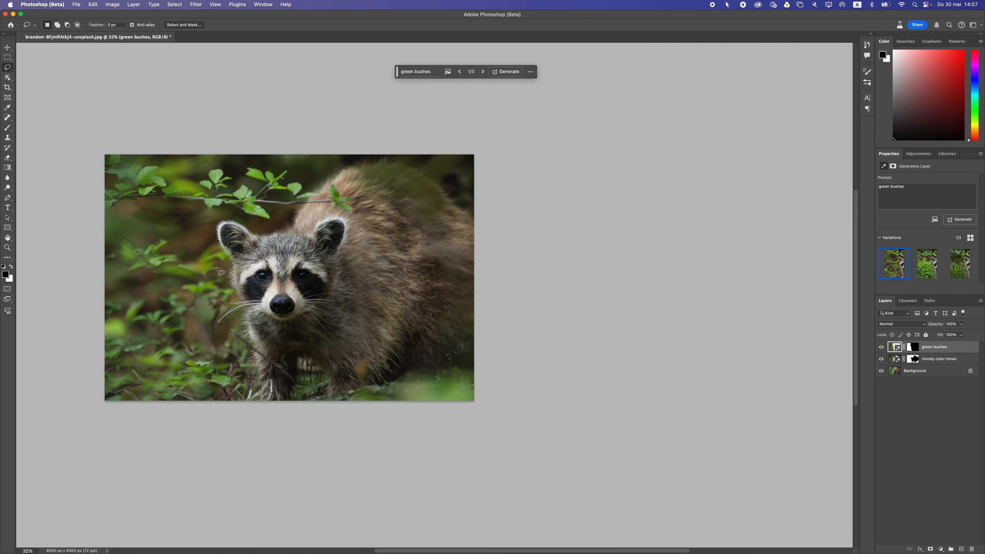
scroll(80, 225, up, 2)
click(927, 264)
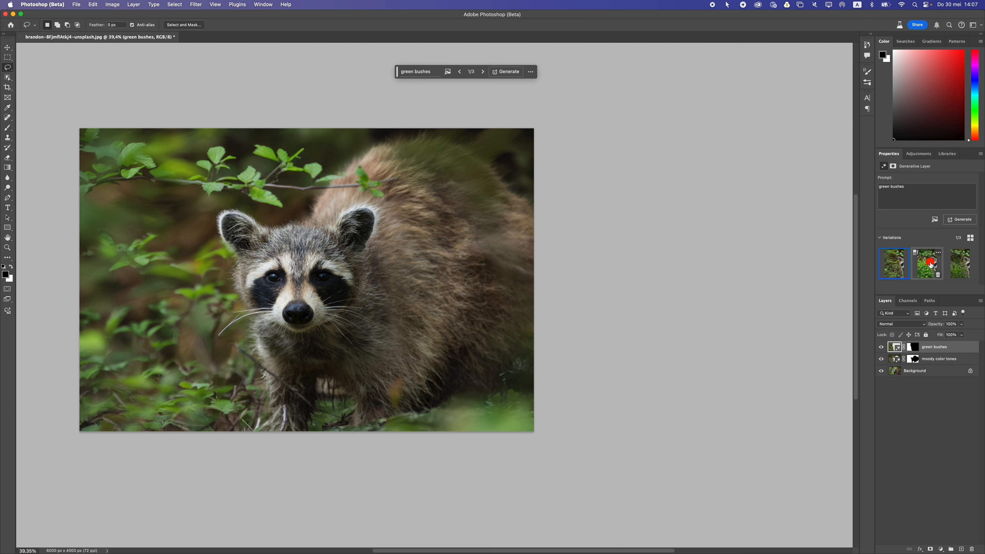
click(955, 267)
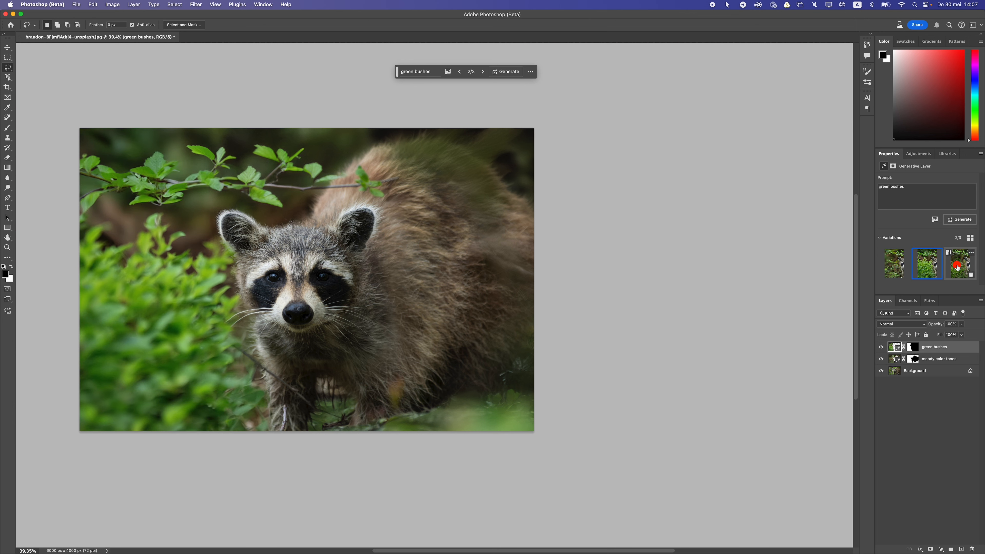
click(893, 265)
click(880, 347)
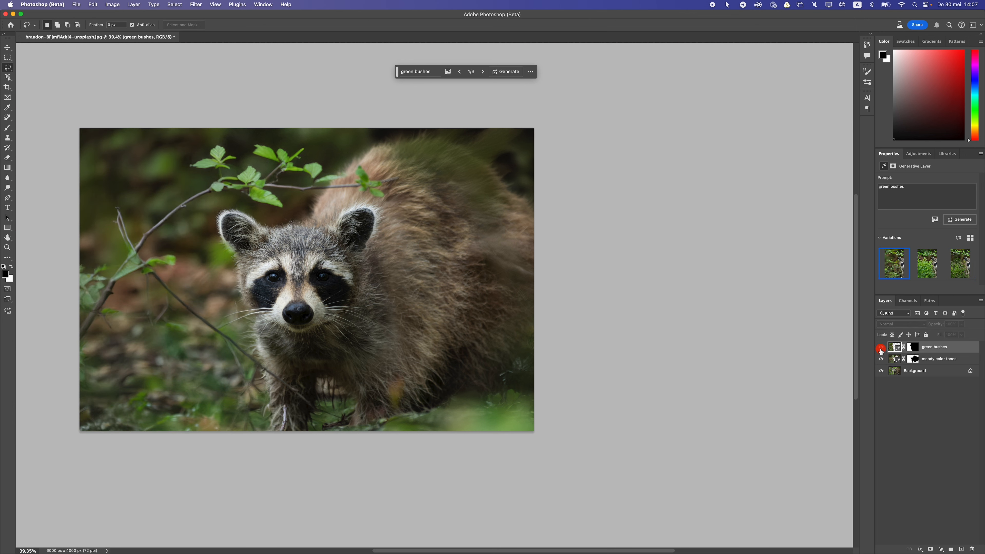
click(880, 349)
Step: Lasso a wavy strip across the bottom of the photo and fill it with Generative Fill using the prompt "flowers"
scroll(349, 252, up, 1)
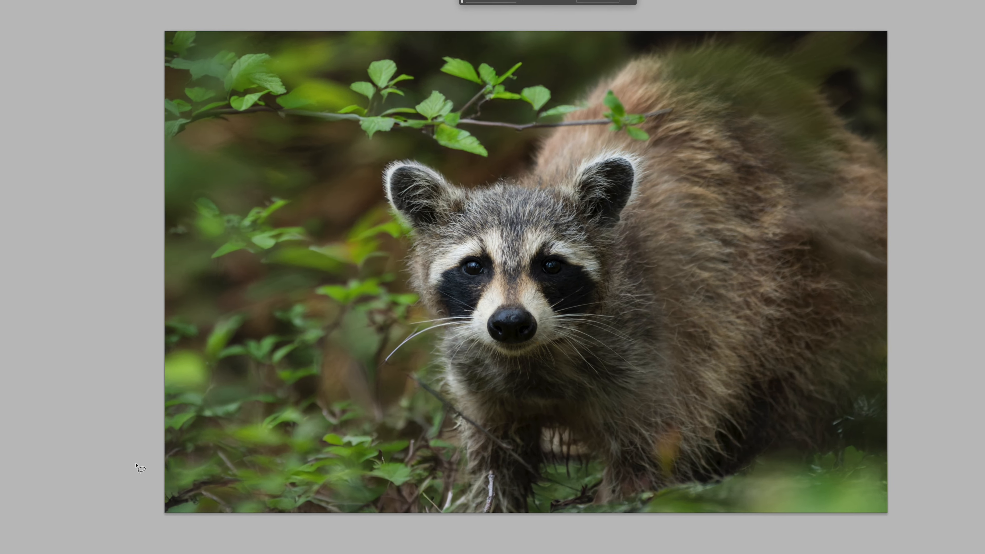
mouse_move(143, 419)
mouse_down()
mouse_move(198, 404)
mouse_move(409, 448)
mouse_move(550, 409)
mouse_move(661, 436)
mouse_move(739, 430)
mouse_move(912, 383)
mouse_move(933, 532)
mouse_move(468, 552)
mouse_move(226, 542)
mouse_move(105, 524)
mouse_move(106, 426)
mouse_up()
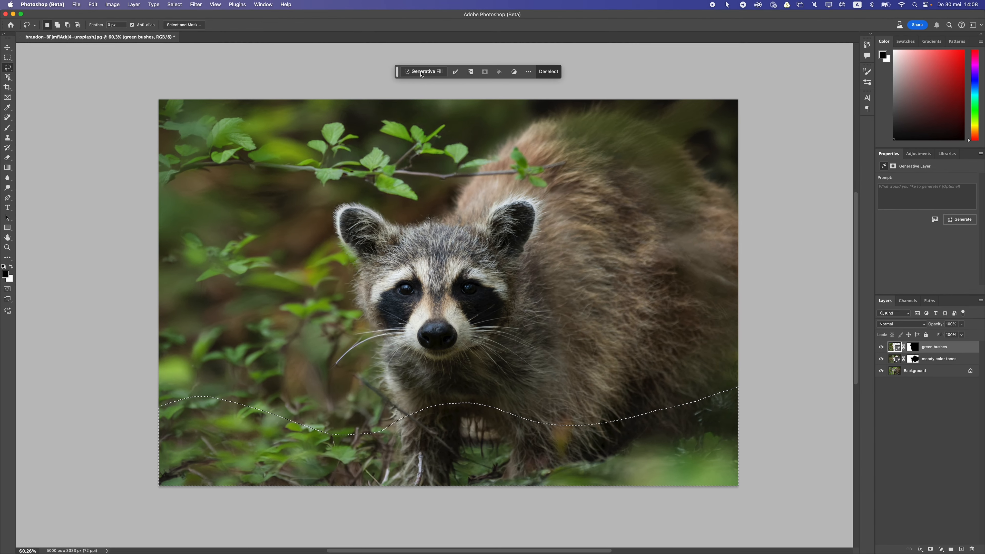
click(443, 52)
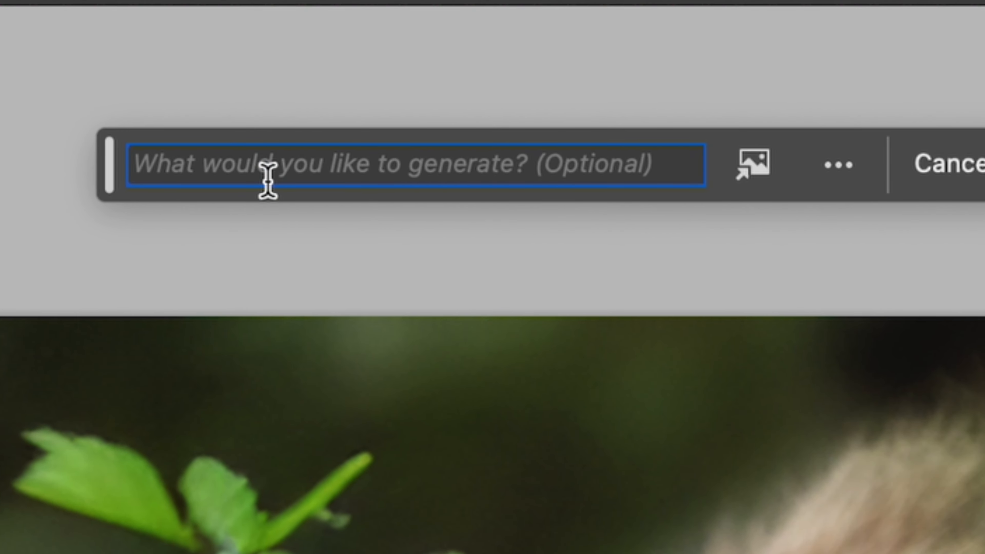
text(flowers)
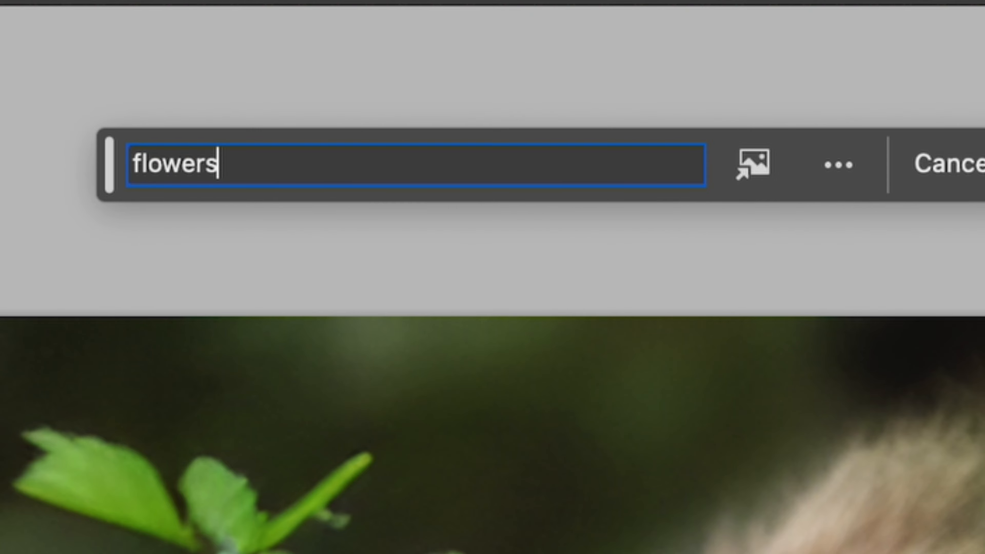
key(Return)
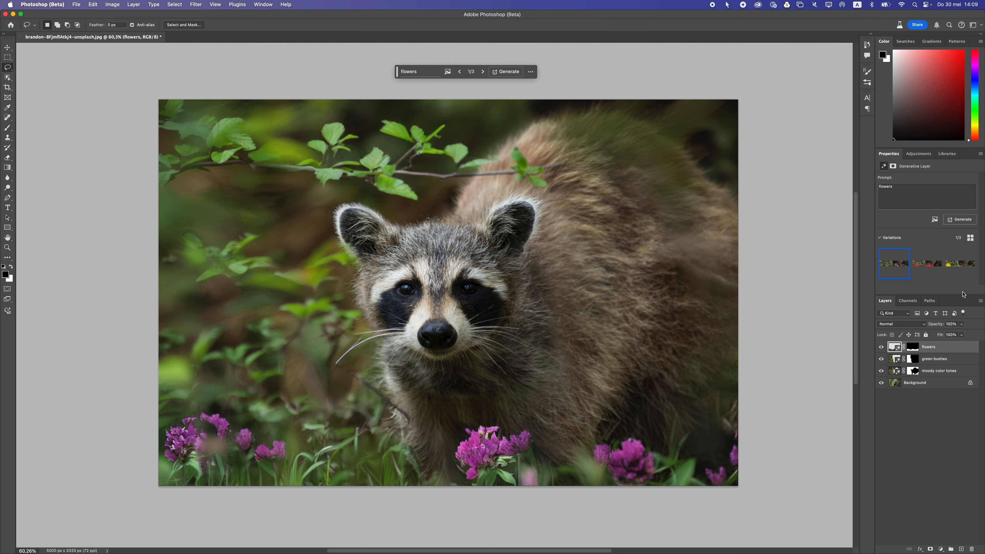
Step: Compare the variations of the bottom "flowers" fill and keep the first one with purple flowers
click(926, 263)
click(960, 263)
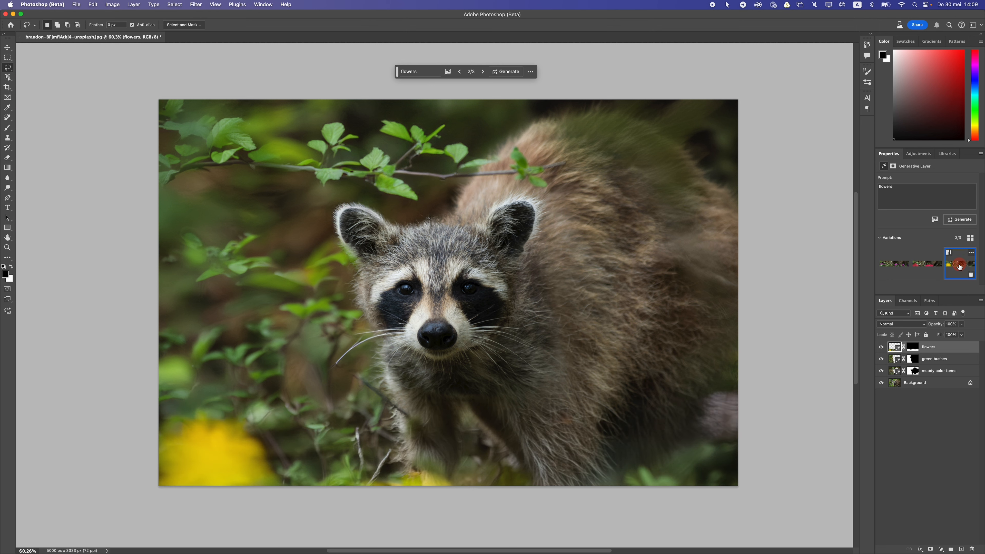
click(887, 271)
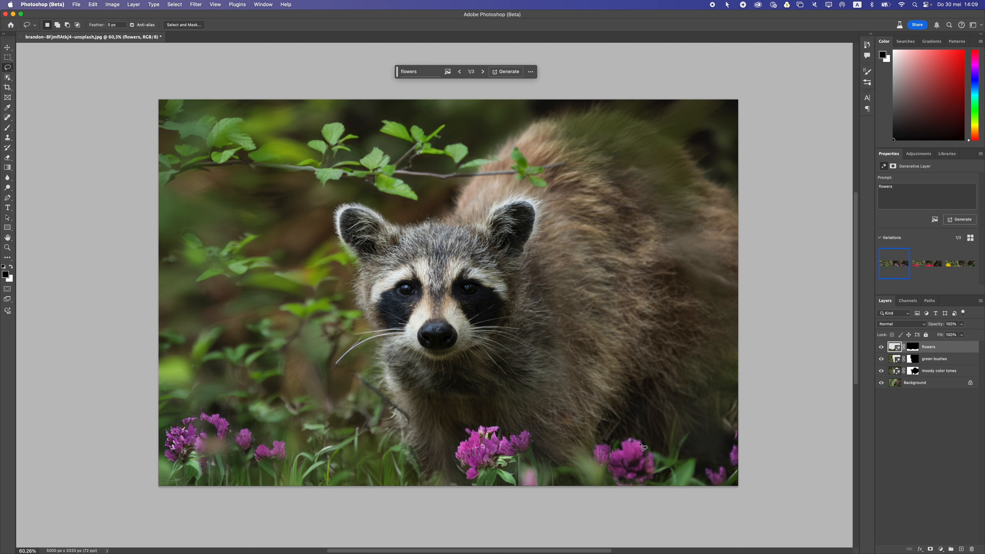
Step: Lasso the right side of the photo over the raccoon's back and generate "flowers" in it with Generative Fill
mouse_move(616, 479)
mouse_down()
mouse_move(624, 372)
mouse_move(618, 288)
mouse_move(652, 136)
mouse_move(751, 169)
mouse_move(778, 337)
mouse_move(787, 476)
mouse_up()
drag(627, 477, 627, 478)
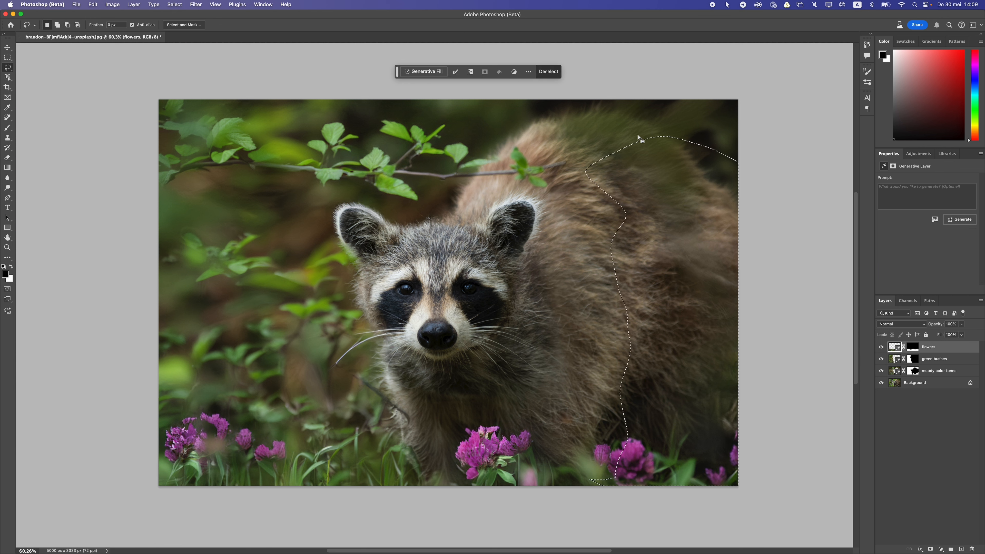
click(424, 72)
text(flowers)
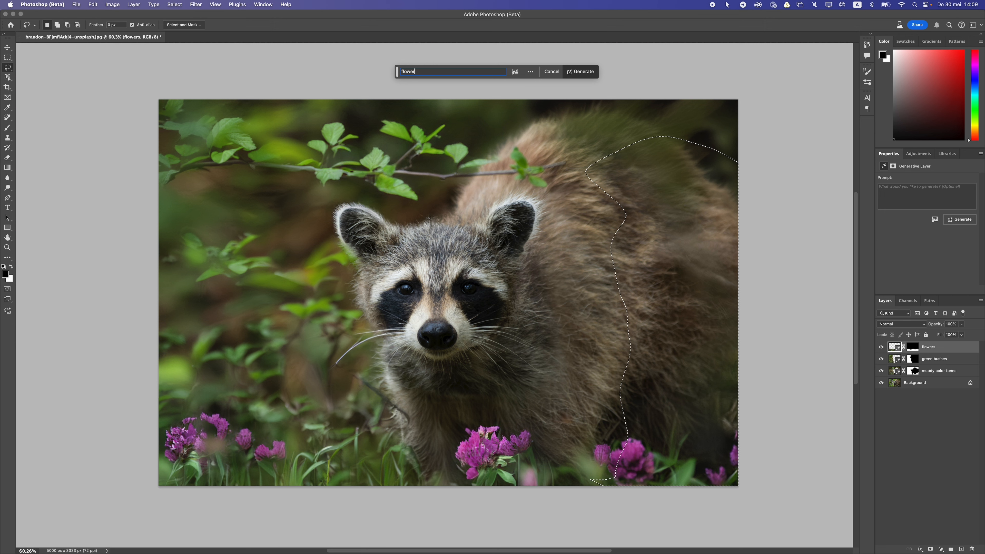
key(Return)
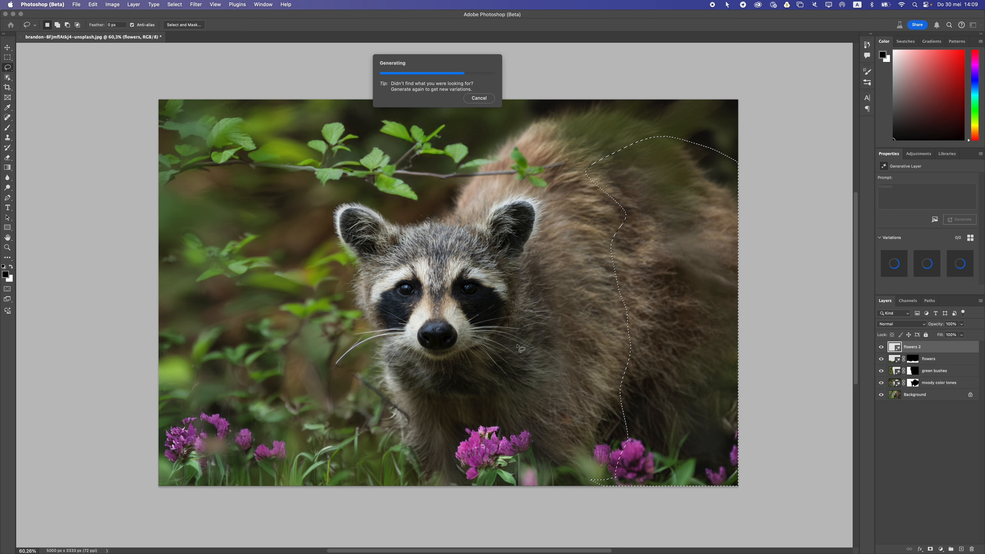
Step: Compare the variations of the "flowers" fill beside the raccoon's back and keep the third one with tall purple flowers
scroll(476, 367, up, 3)
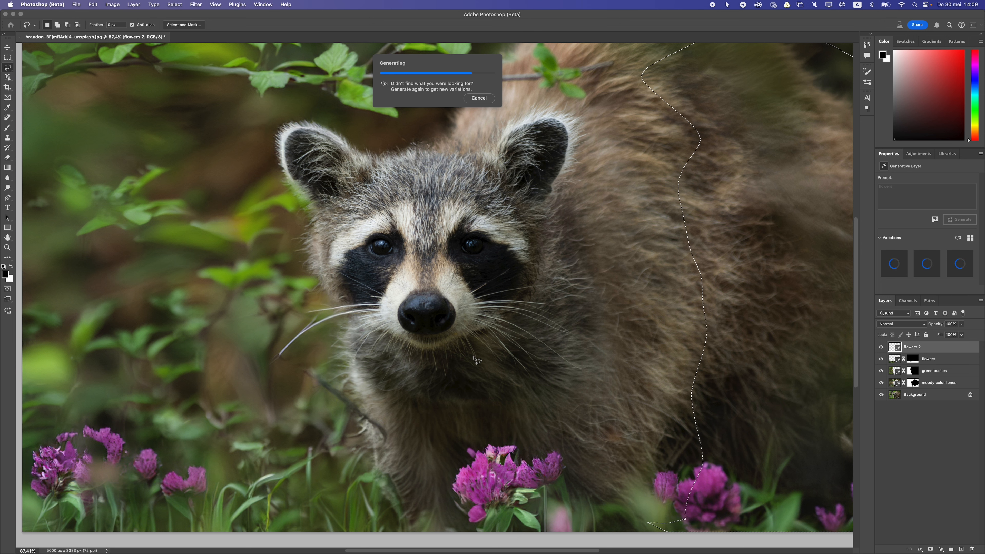
scroll(403, 364, down, 2)
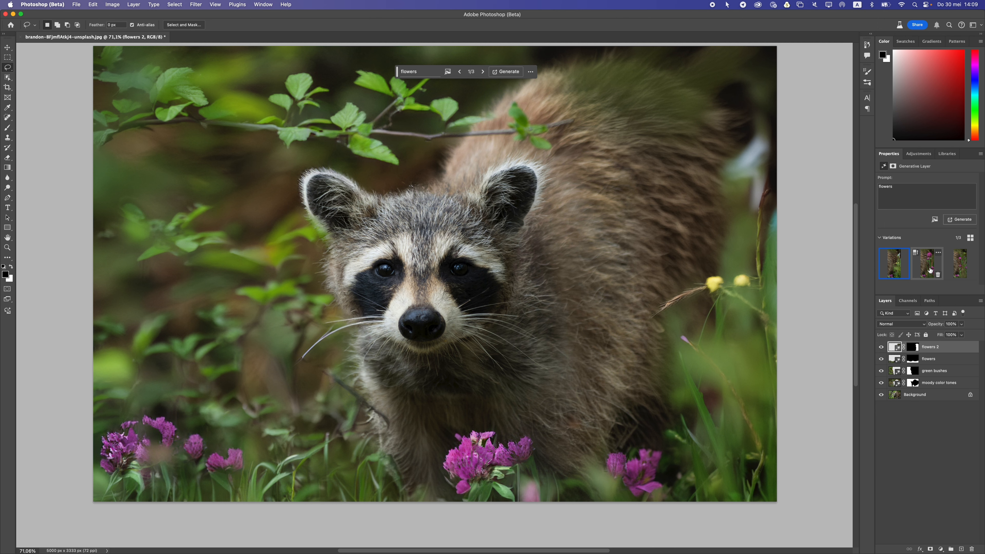
click(930, 271)
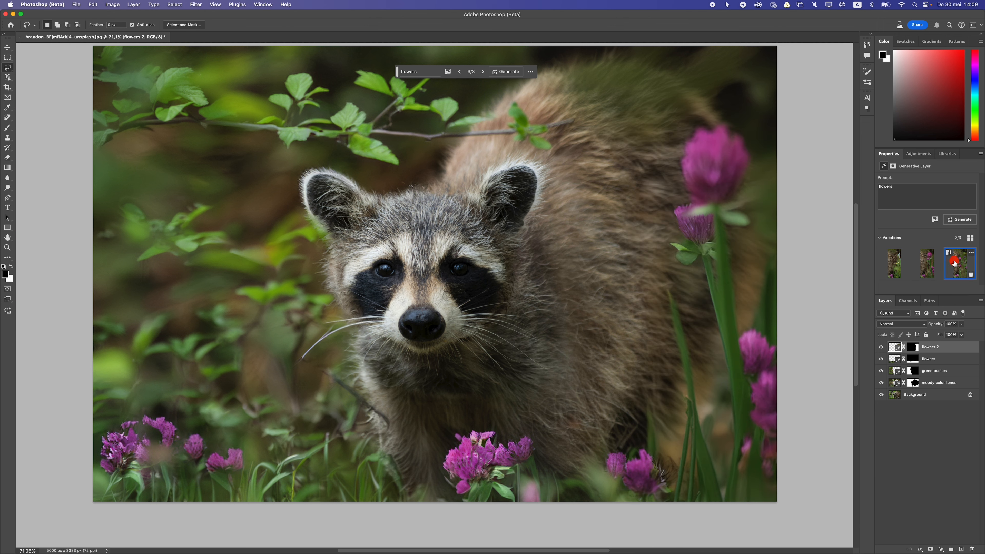
scroll(576, 307, down, 3)
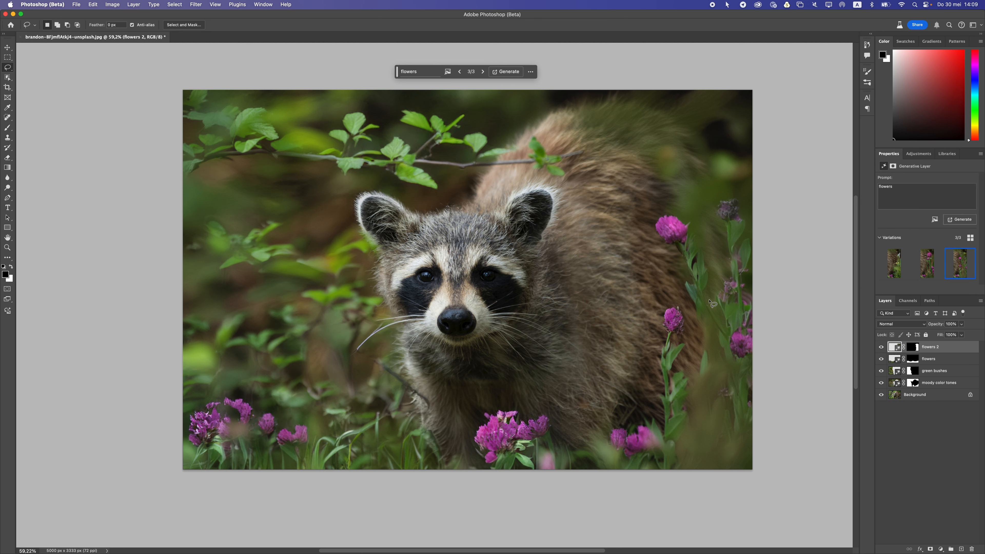
Step: Lasso a rounded area from the raccoon's mouth down over its chin and generate "tongue" in it with Generative Fill
scroll(452, 306, up, 5)
mouse_move(456, 361)
mouse_down()
mouse_move(435, 363)
mouse_move(429, 397)
mouse_move(457, 443)
mouse_move(497, 422)
mouse_move(517, 367)
mouse_up()
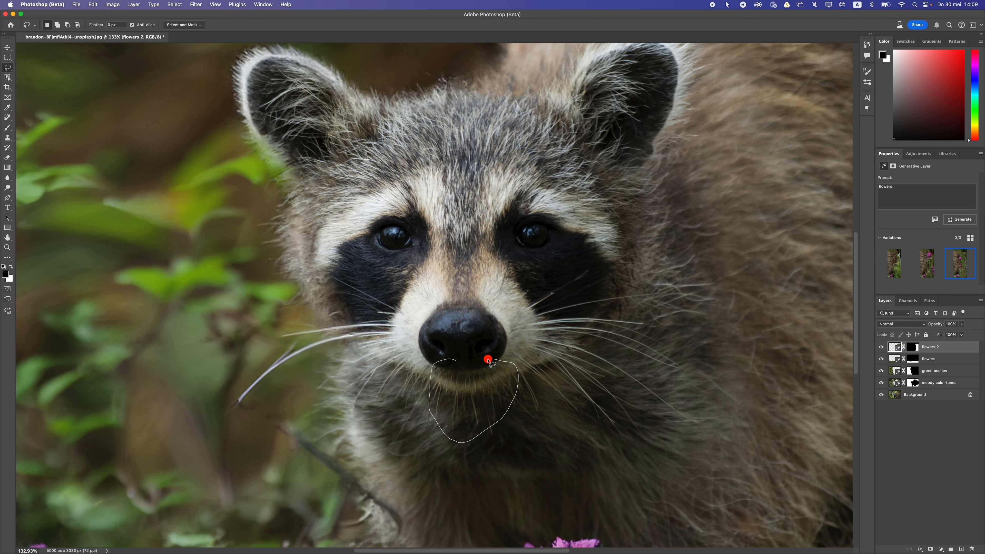
drag(456, 360, 455, 361)
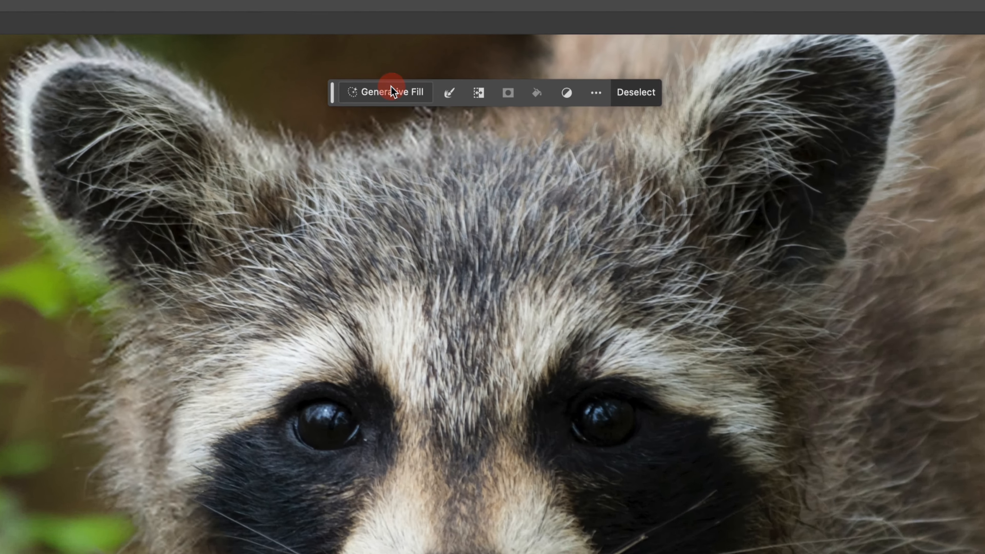
click(420, 73)
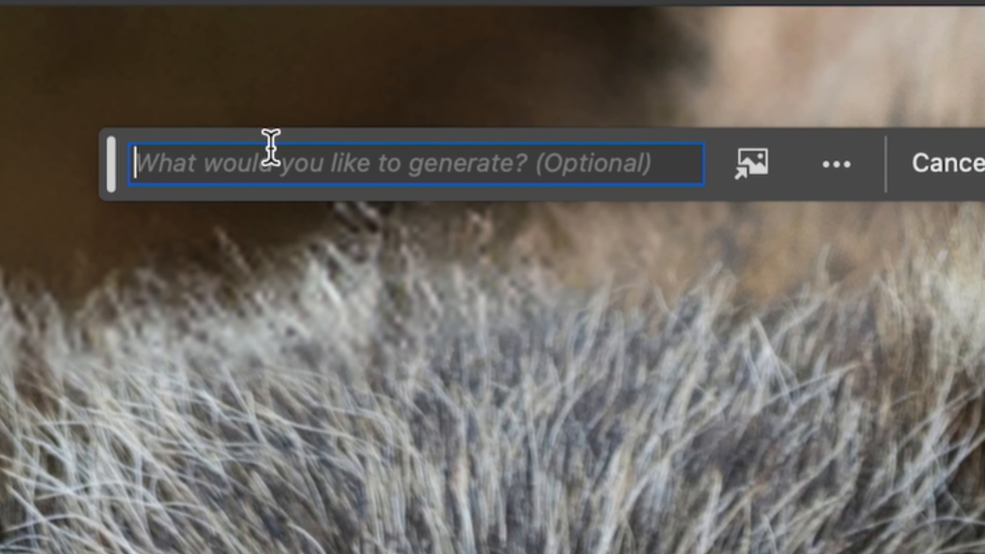
text(tongue)
key(Return)
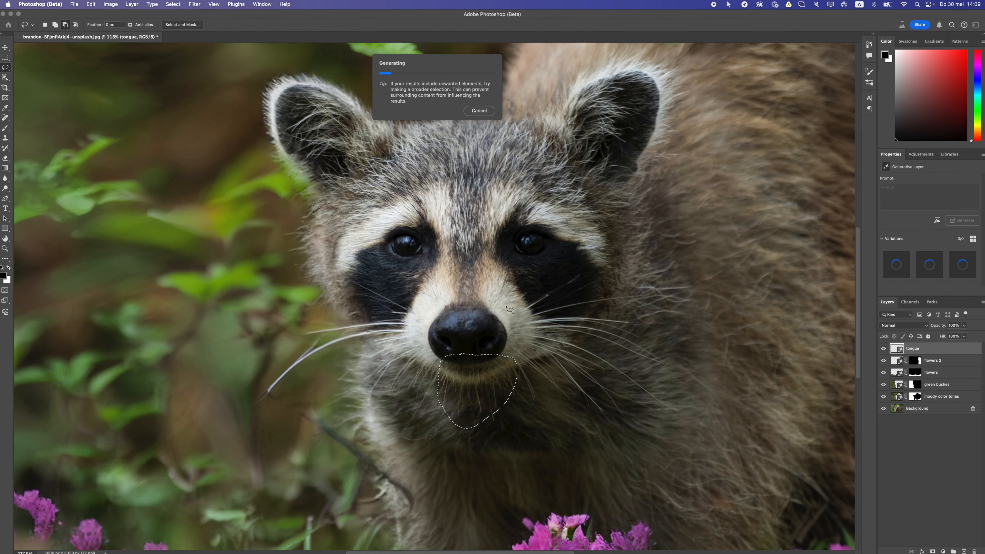
scroll(506, 309, down, 5)
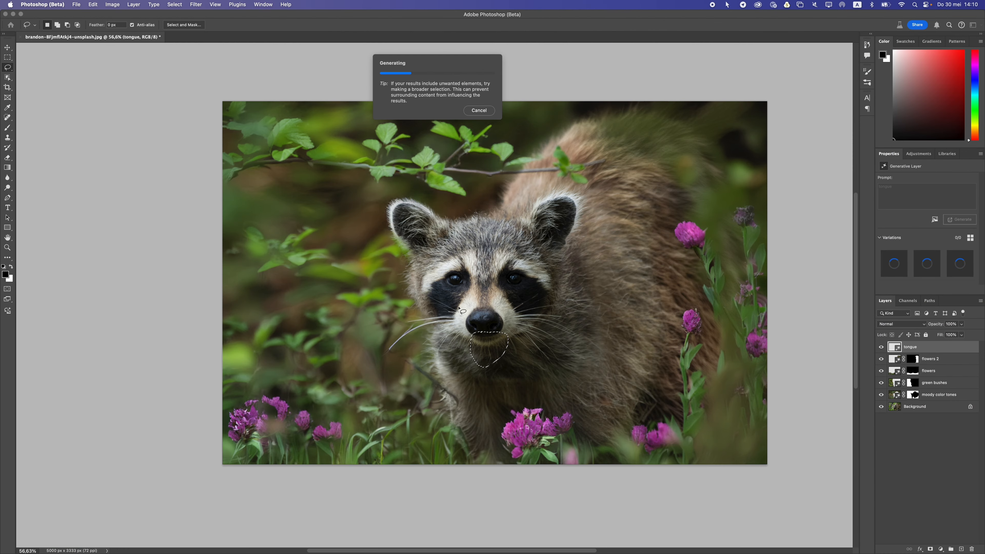